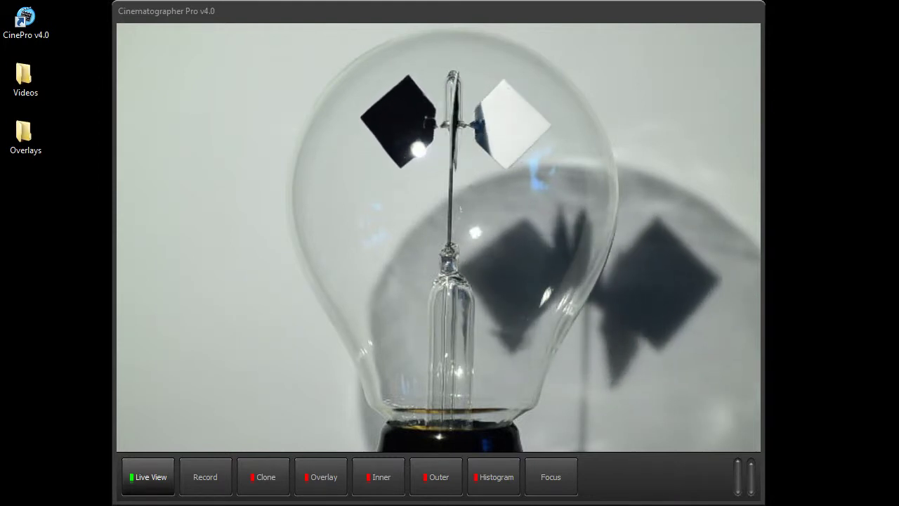
Step: Stop the camera's live view and exit the program
click(149, 475)
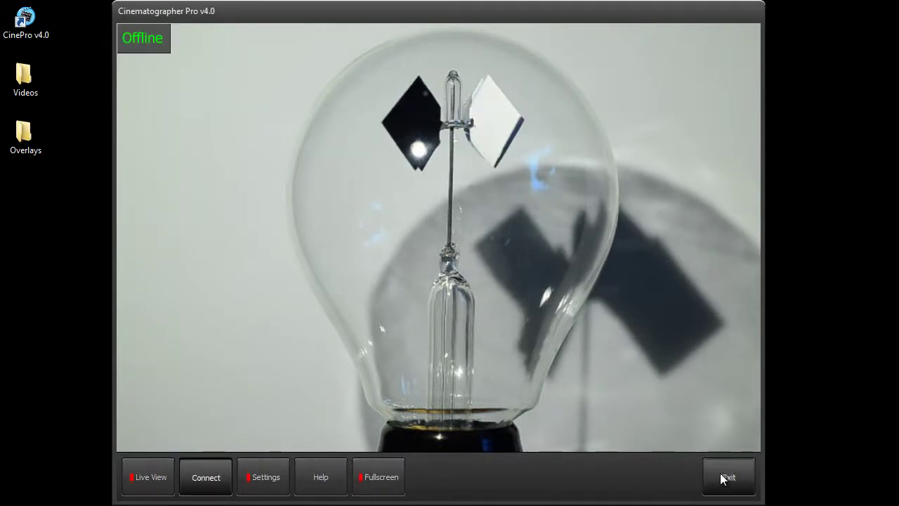
click(728, 476)
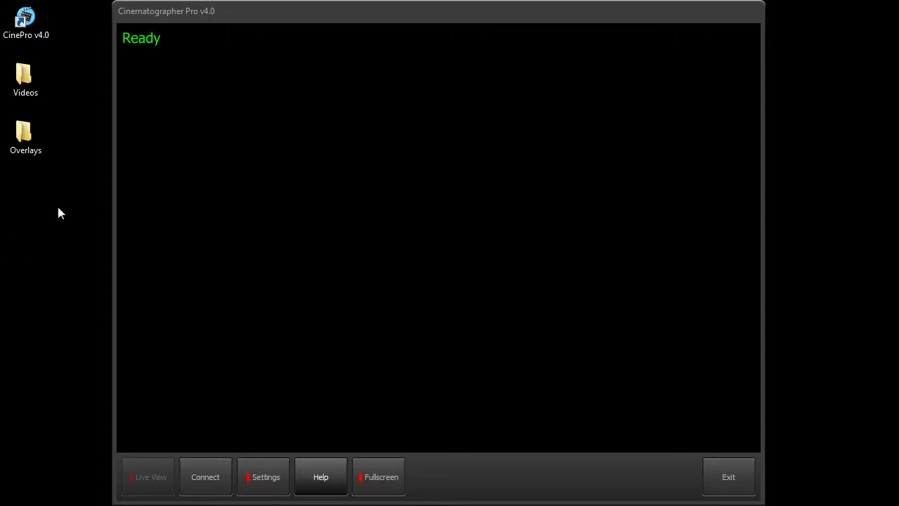
Step: Review the camera, luminance and aspect ratio settings, then connect to the camera and start its live view
click(275, 464)
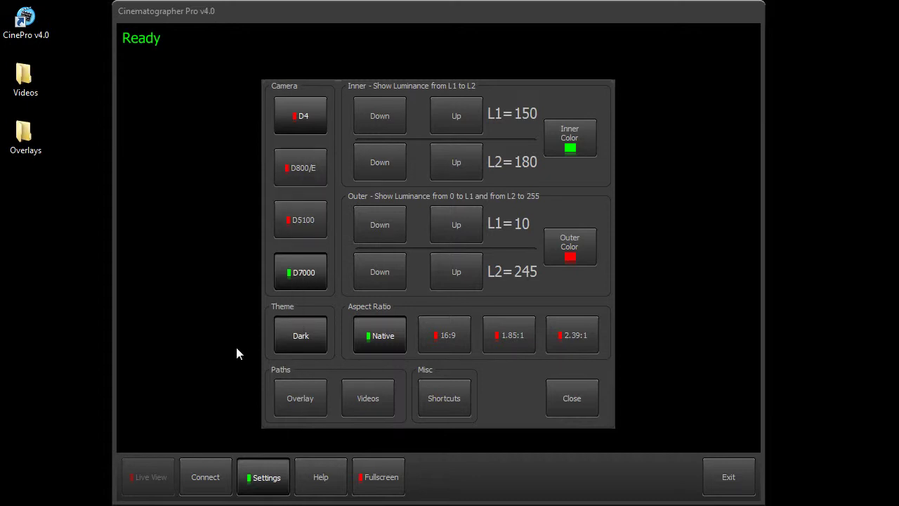
click(571, 400)
click(211, 478)
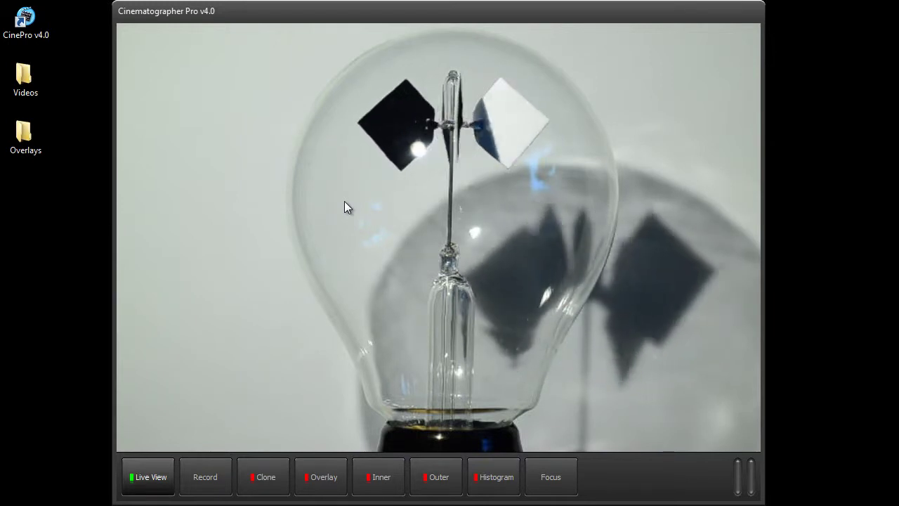
Step: Record a short video clip from the live view and stop the recording
click(211, 477)
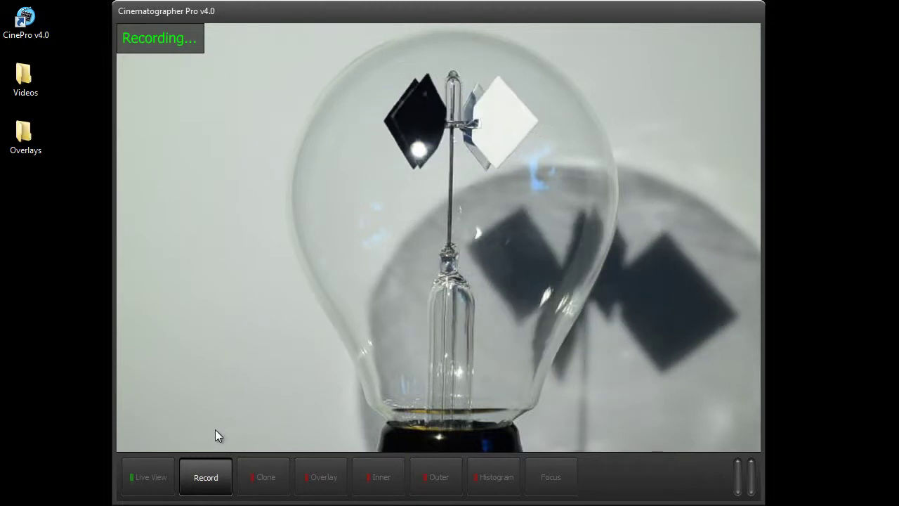
click(199, 481)
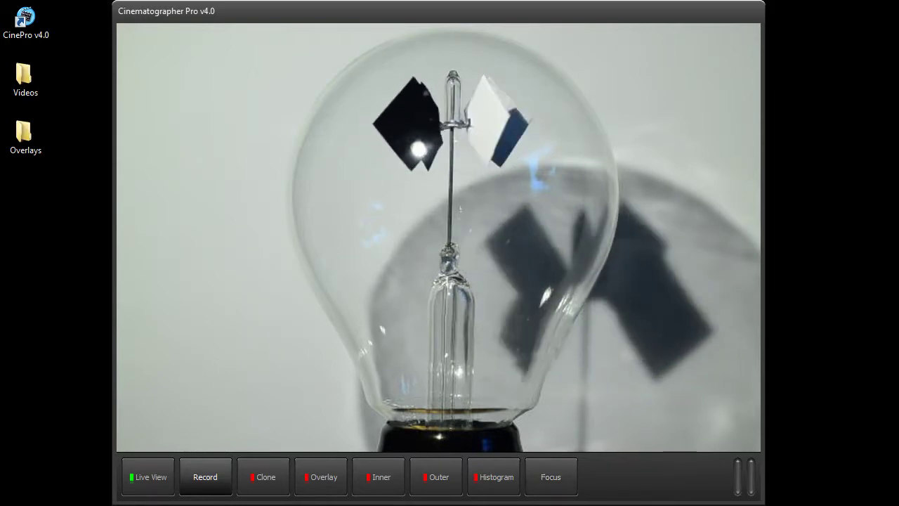
Step: Play 2012-08-29-131330.mov from the Videos folder in an enlarged player, then close the player and the folder
click(161, 504)
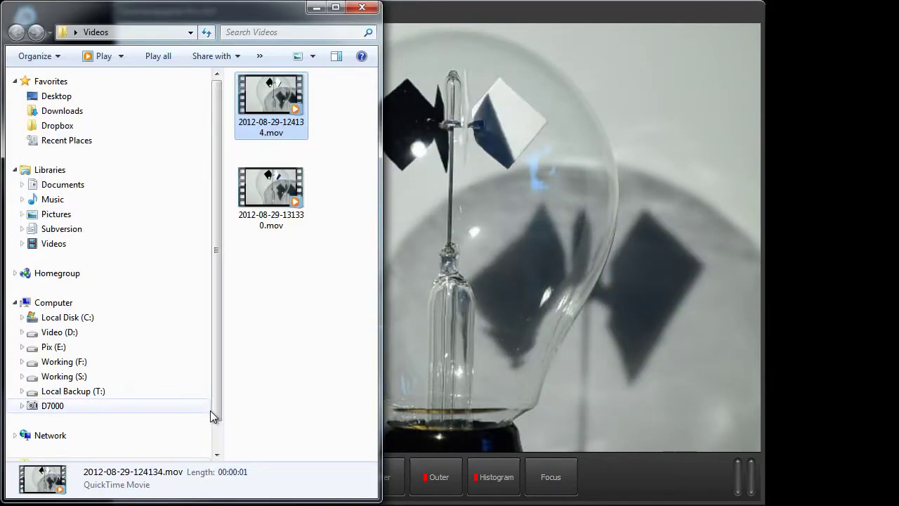
double_click(266, 210)
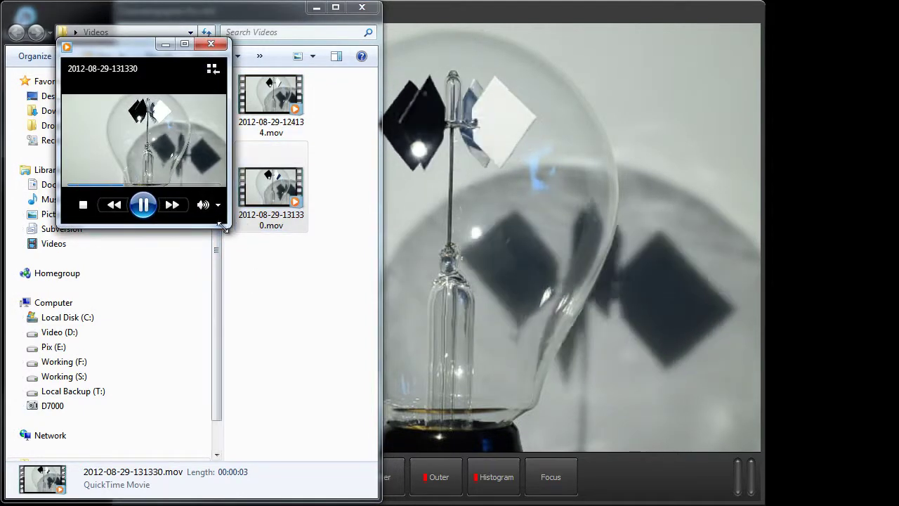
drag(223, 226, 654, 420)
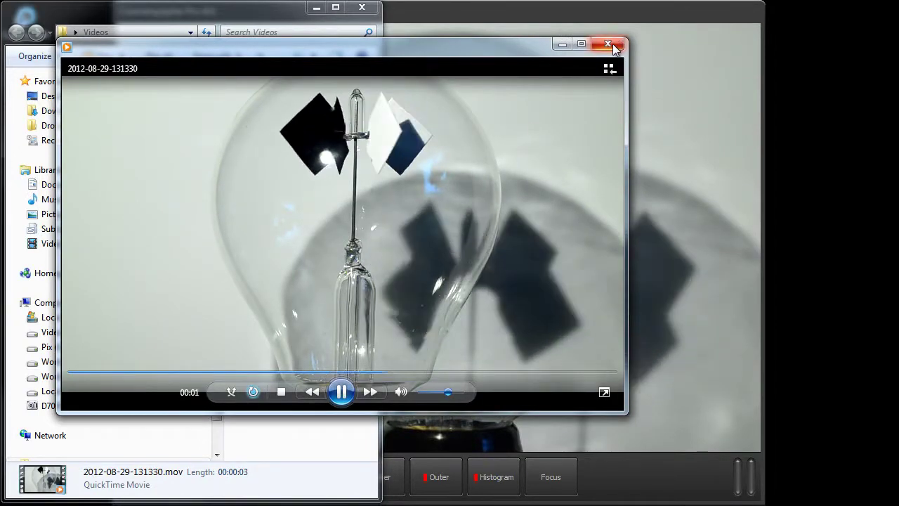
click(608, 44)
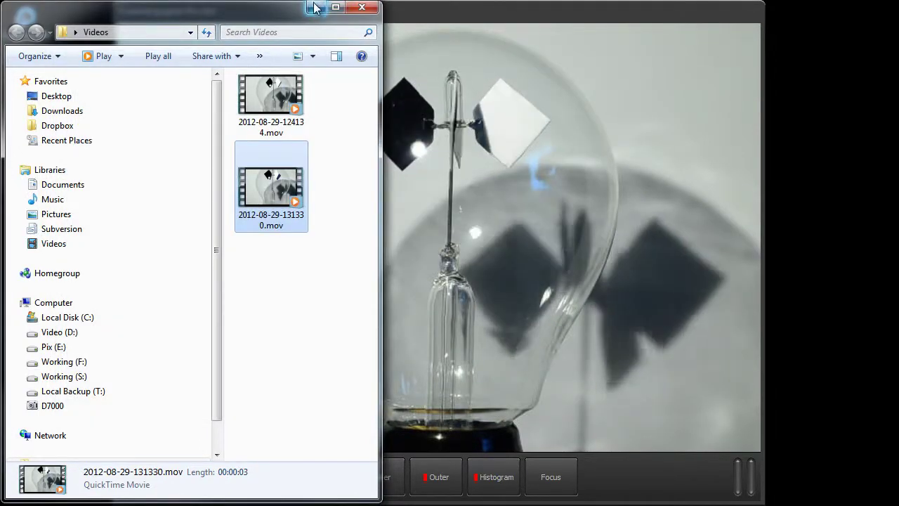
click(362, 7)
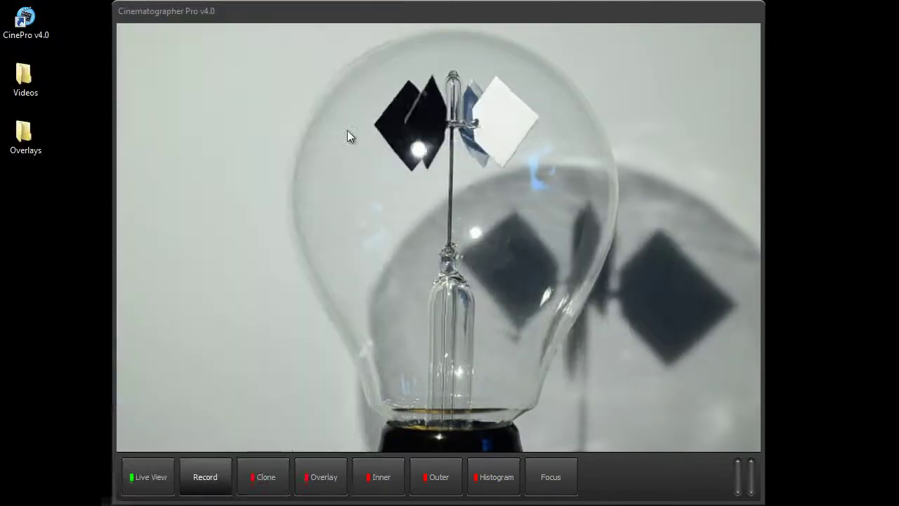
Step: Demonstrate the rectangular frame overlay on the live view by switching it on and off, leaving it off
click(211, 481)
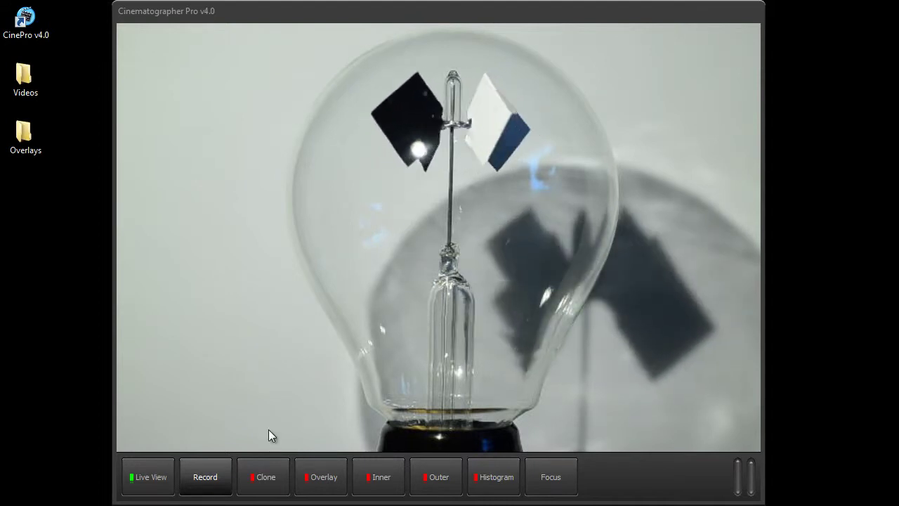
click(323, 480)
click(321, 479)
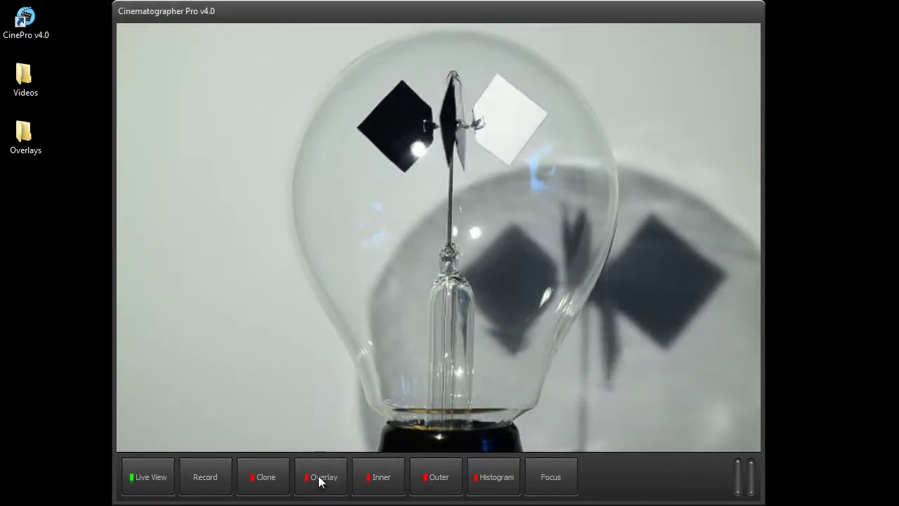
click(321, 481)
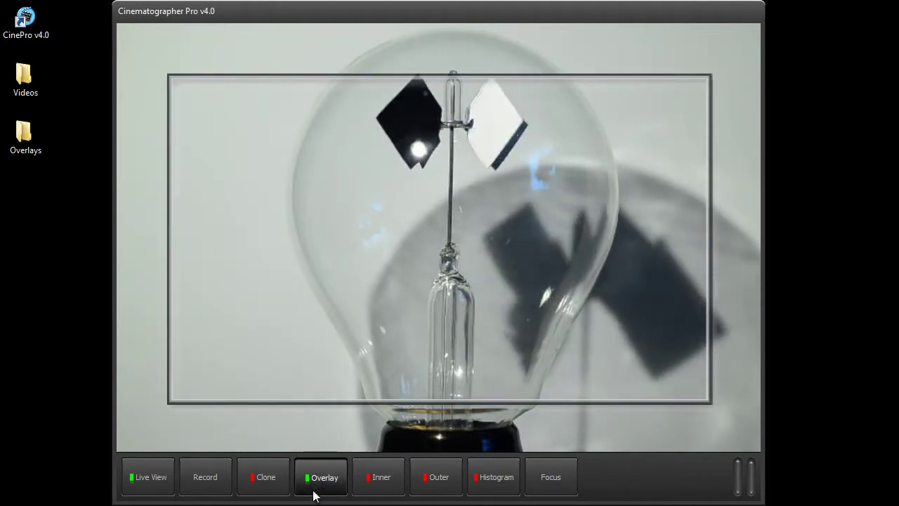
click(330, 477)
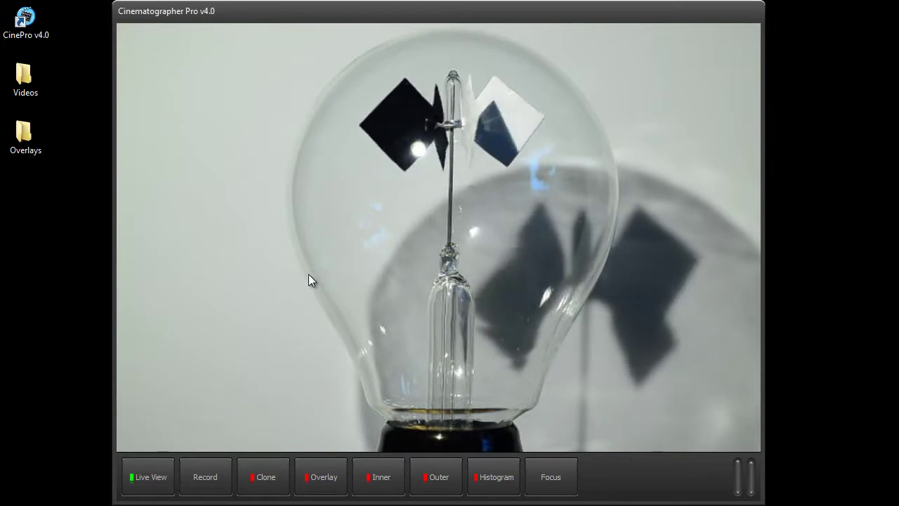
click(320, 483)
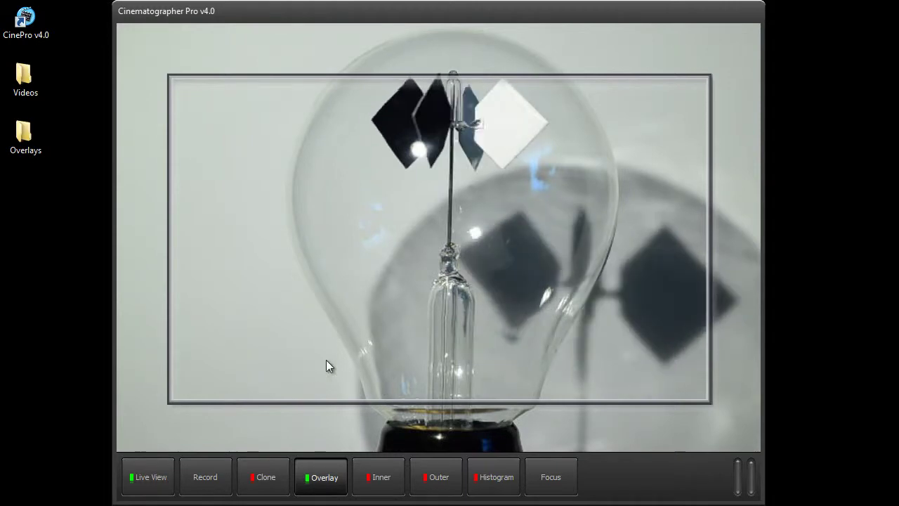
click(325, 484)
Step: Check the exposure with the Inner and Outer luminance highlights and the histograms, turning each of them off again
click(381, 485)
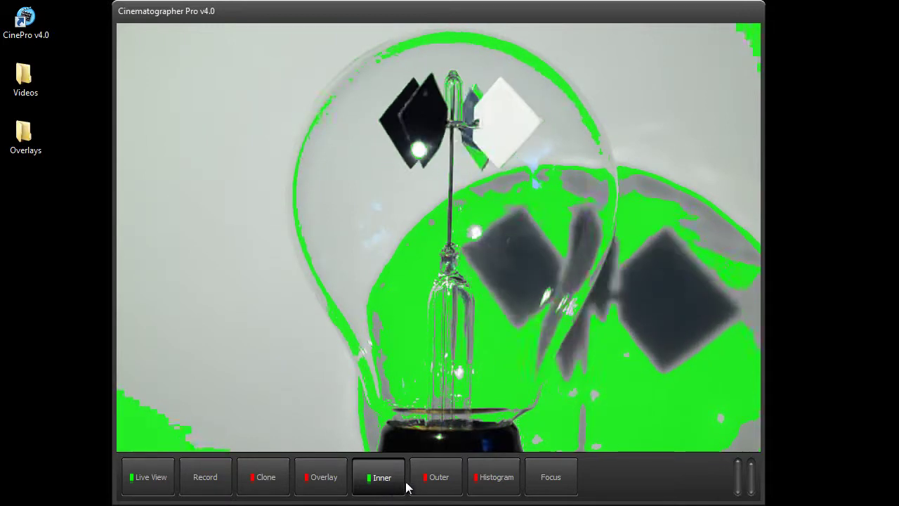
click(428, 483)
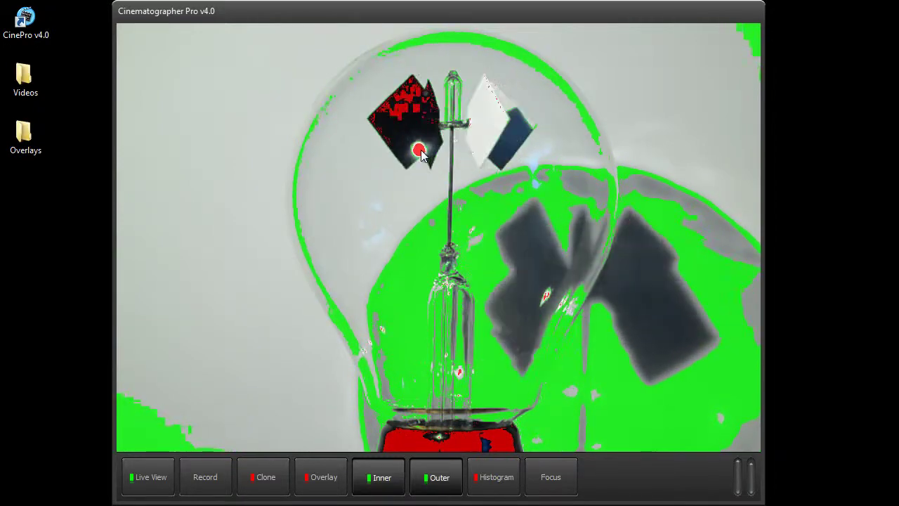
click(390, 484)
click(431, 482)
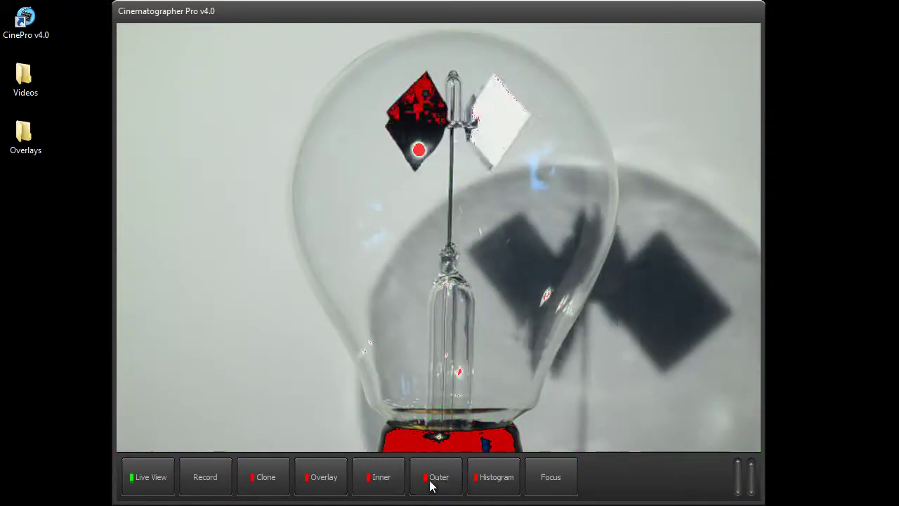
click(475, 482)
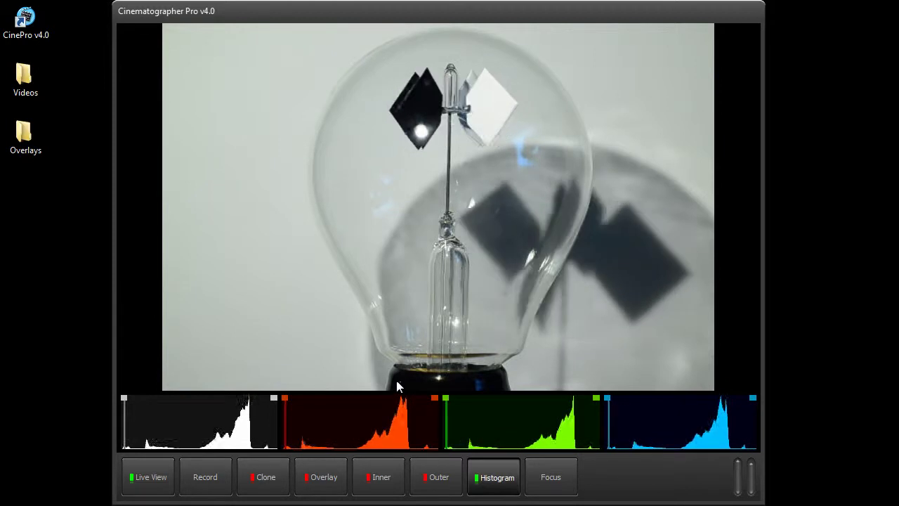
click(491, 490)
Step: Show the focus box, place it on the glass tip below the spindle and autofocus there
click(554, 487)
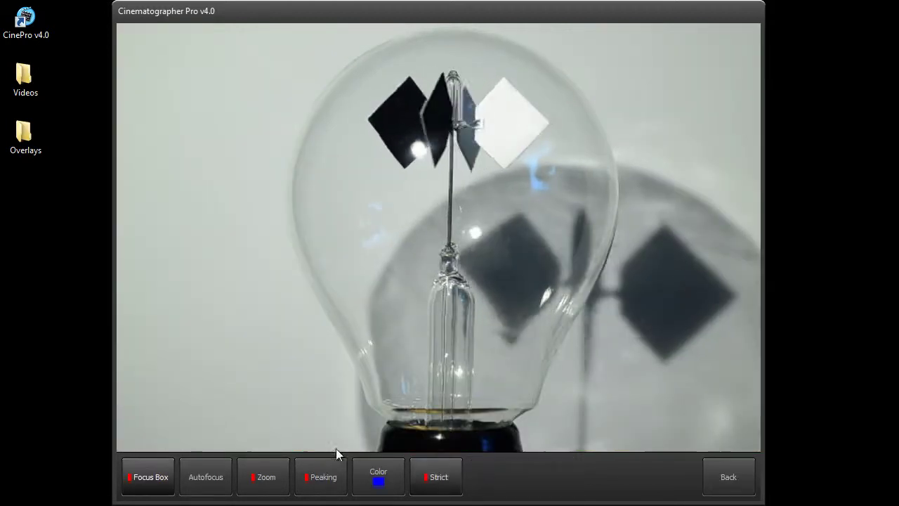
click(158, 483)
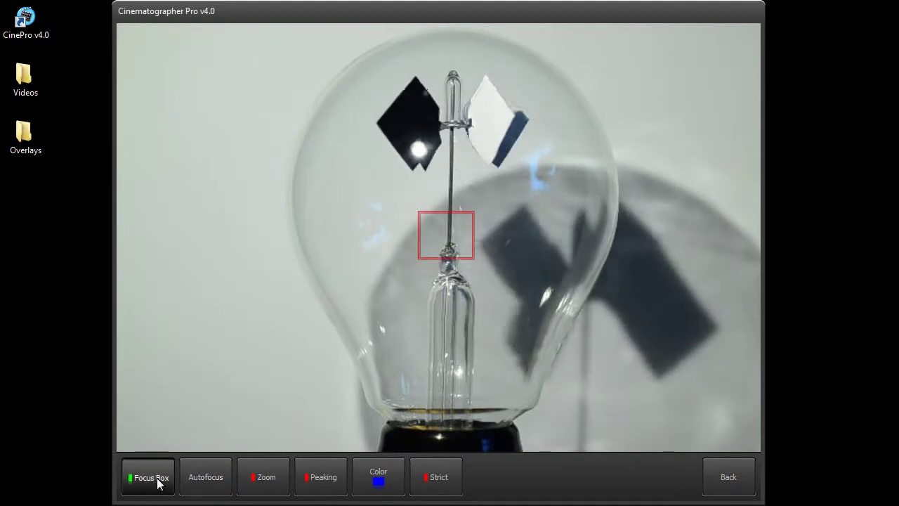
click(444, 247)
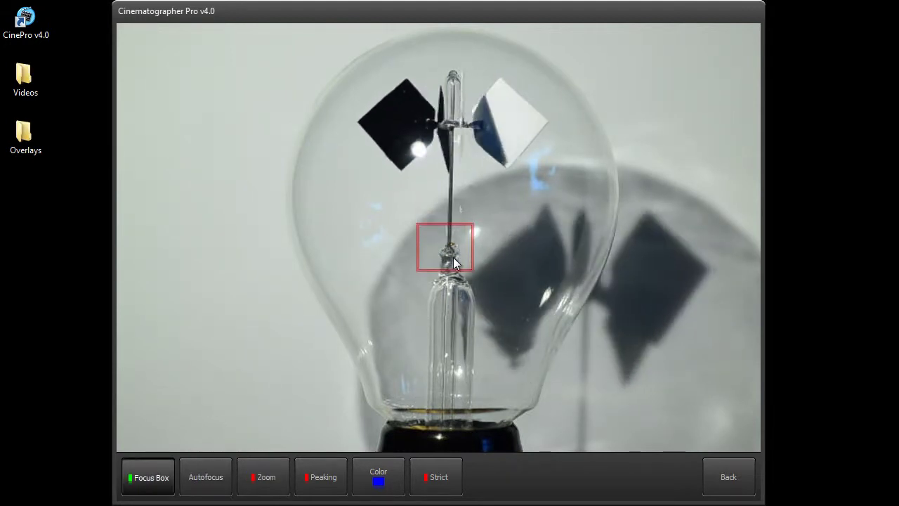
click(206, 484)
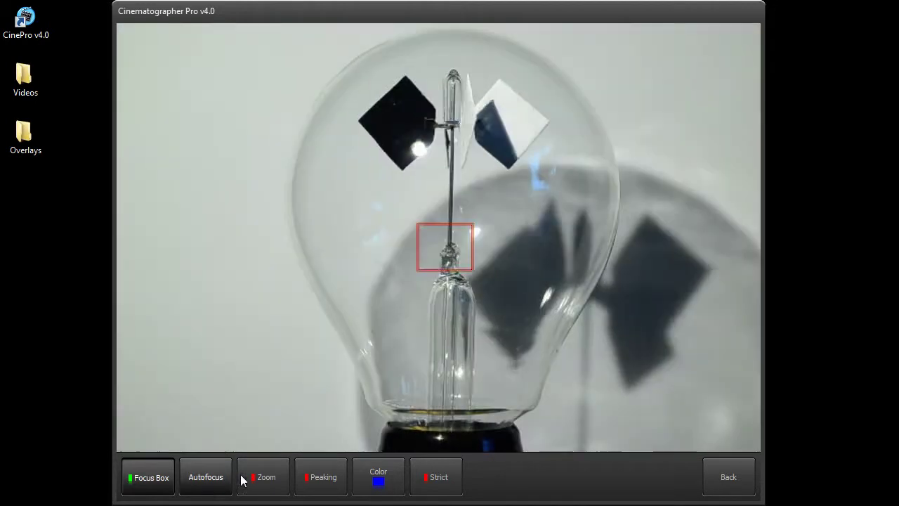
Step: Zoom in on the focus box area, autofocus again and return to the full view
click(267, 479)
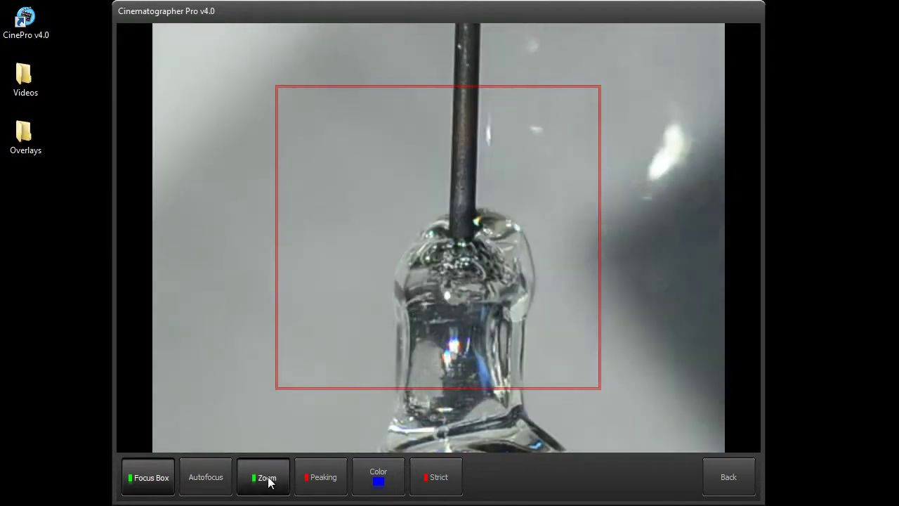
click(211, 484)
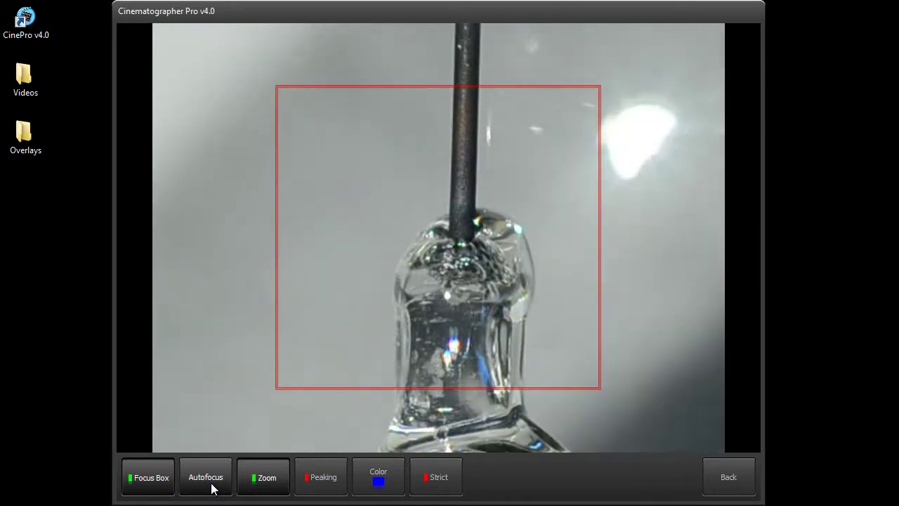
click(263, 481)
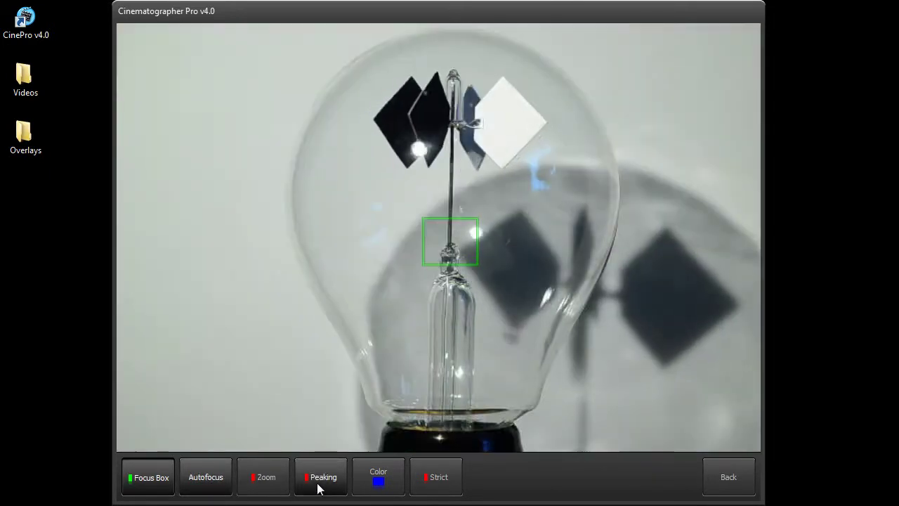
Step: Inspect the focus with blue peaking in normal and Strict modes, then turn both off and leave the focus controls
click(319, 487)
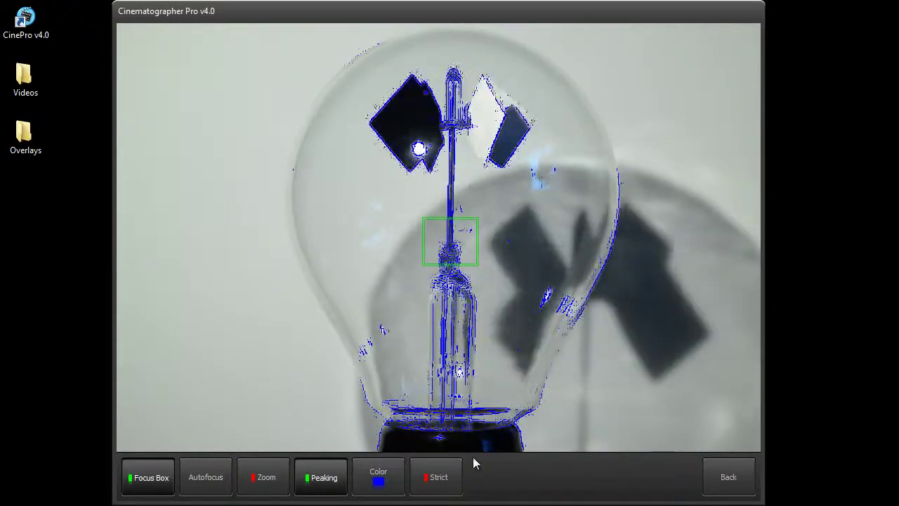
click(440, 478)
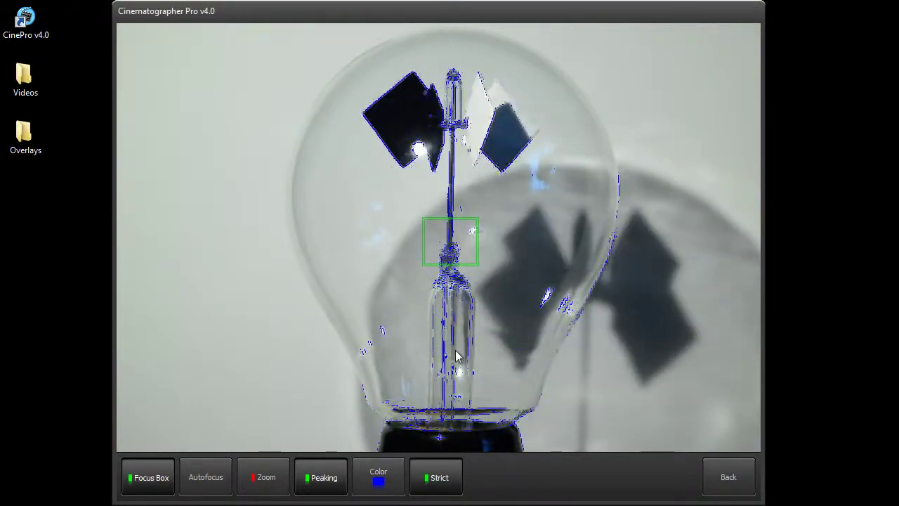
click(440, 479)
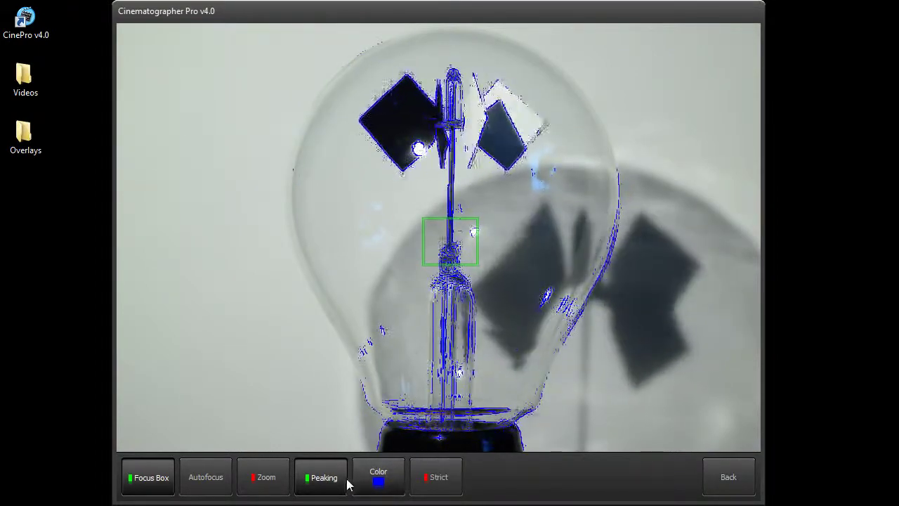
click(437, 476)
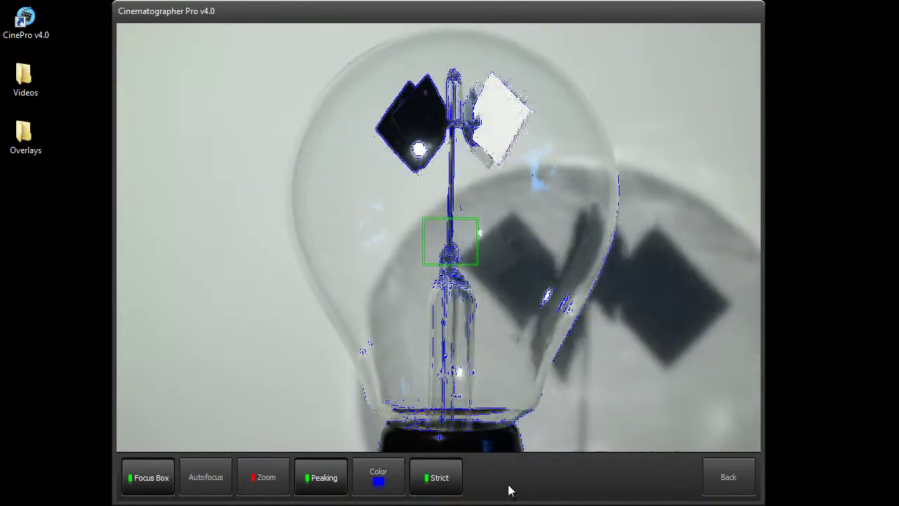
click(445, 481)
click(321, 481)
click(730, 478)
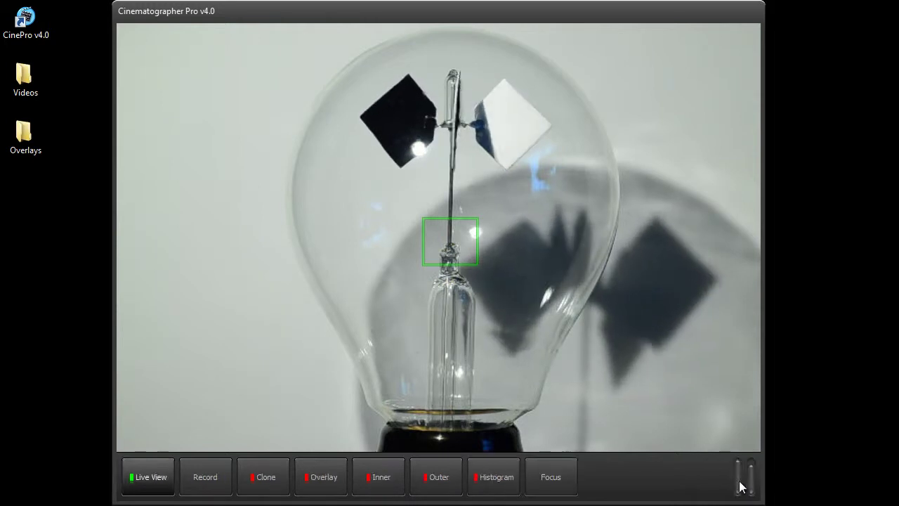
Step: Open a Clone window of the live view, shrink it and place it over the right part of the main image
click(261, 484)
mouse_move(722, 110)
mouse_down()
mouse_move(409, 42)
mouse_move(278, 48)
mouse_move(548, 68)
mouse_up()
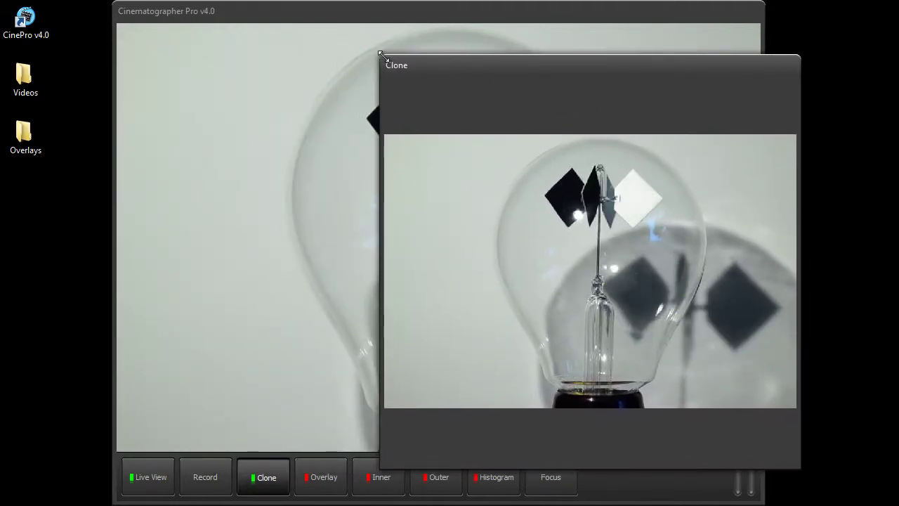
drag(382, 56, 521, 203)
drag(584, 217, 557, 105)
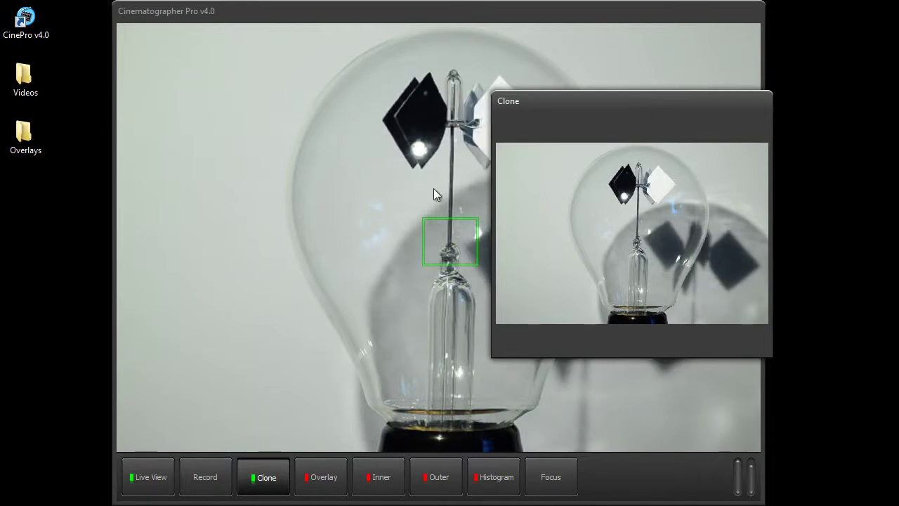
Step: Turn on the Inner and Outer luminance highlights in the main view while the Clone window is open
click(377, 484)
click(435, 485)
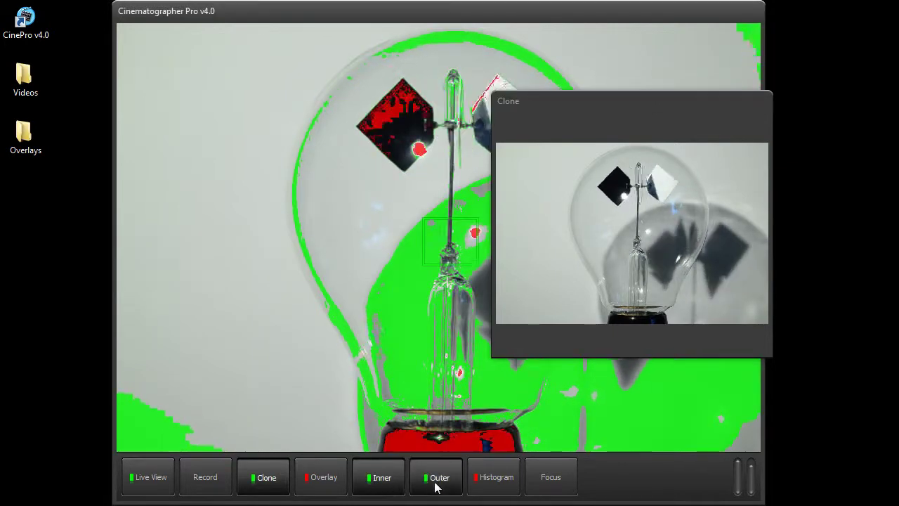
Step: Turn on the frame overlay in the main view and shift the Clone window slightly to the left over the image
click(323, 485)
mouse_move(648, 106)
mouse_down()
mouse_move(482, 111)
mouse_move(615, 99)
mouse_move(584, 109)
mouse_up()
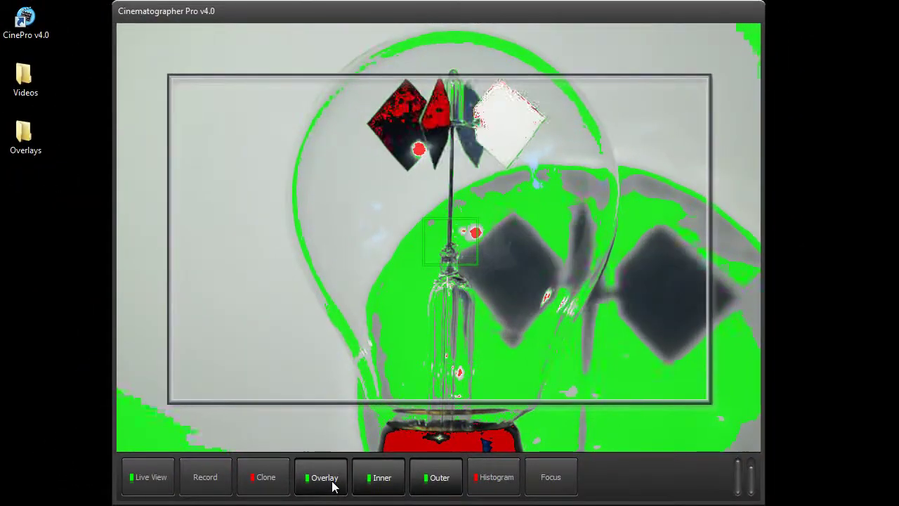
Step: Turn off the frame overlay and the Inner and Outer luminance highlights in the main view
click(334, 486)
click(377, 482)
click(442, 479)
Step: Show the histograms under the live image briefly, hide them again and stop the live view
click(489, 483)
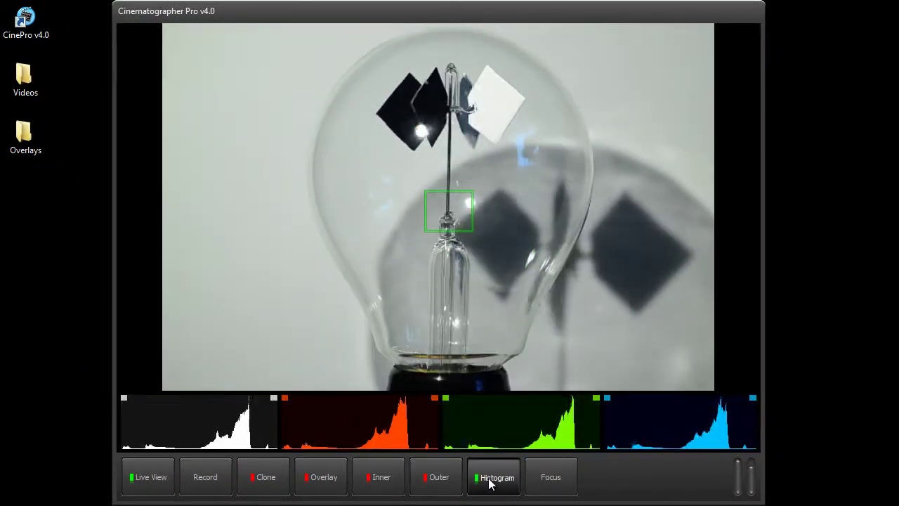
click(492, 481)
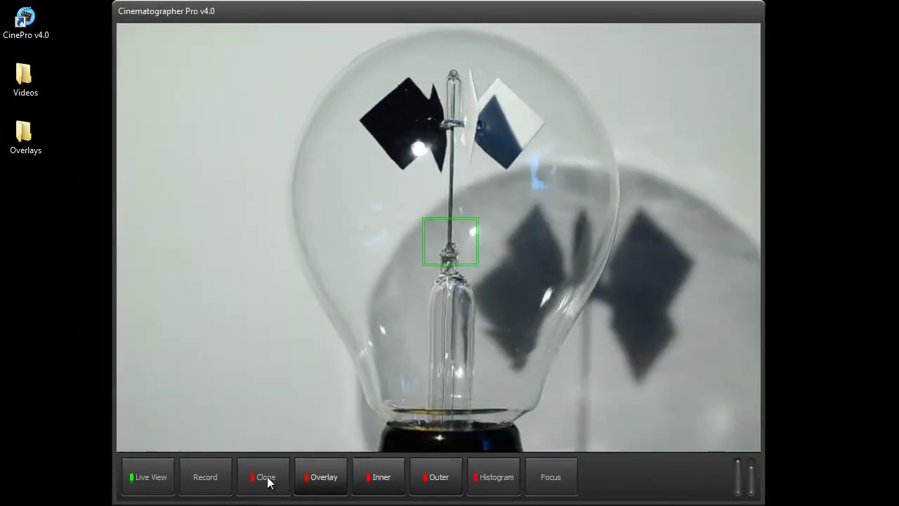
click(159, 486)
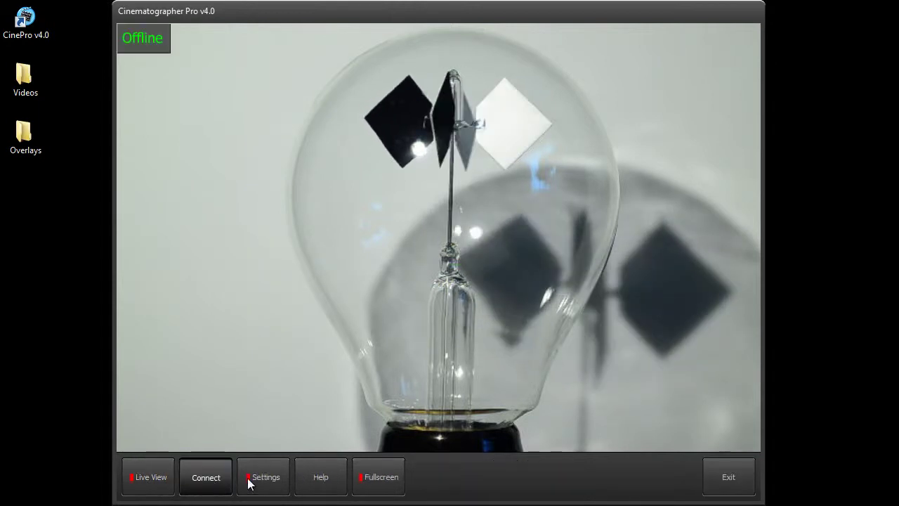
Step: Open the settings and review the list of keyboard shortcuts, then close the list
click(263, 481)
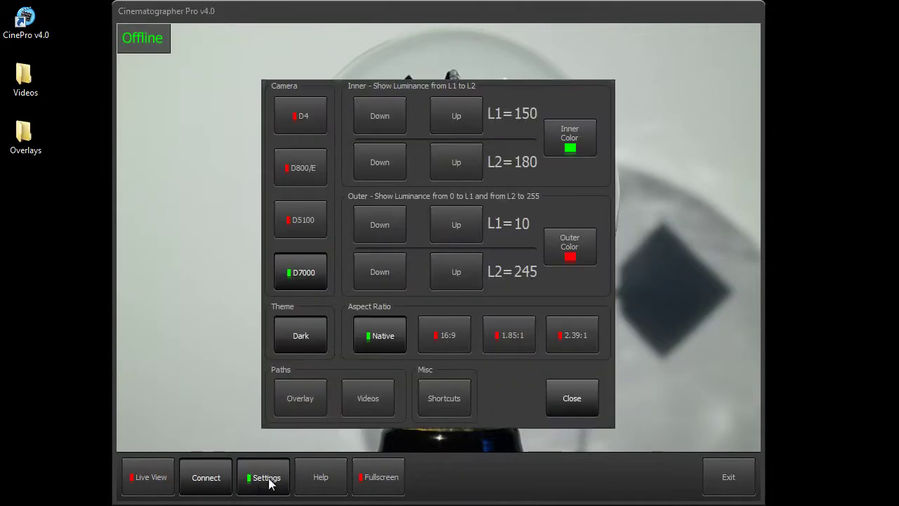
click(448, 408)
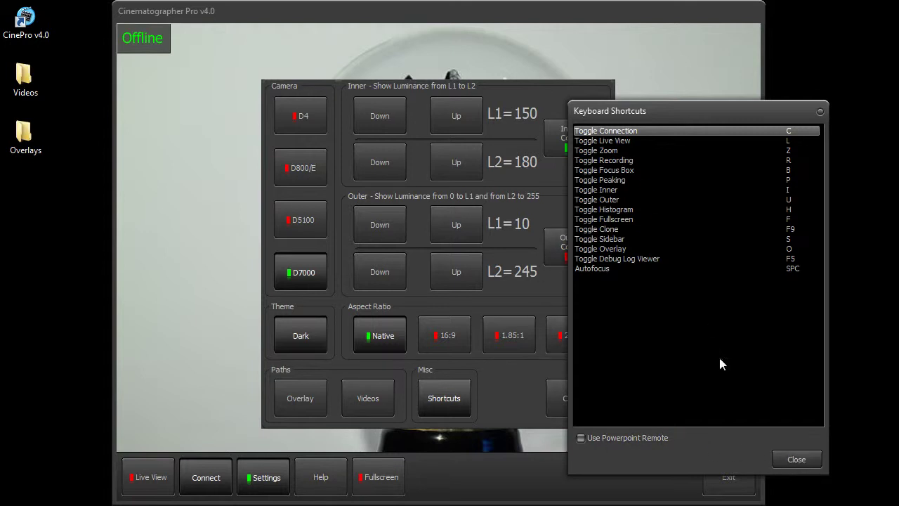
click(790, 459)
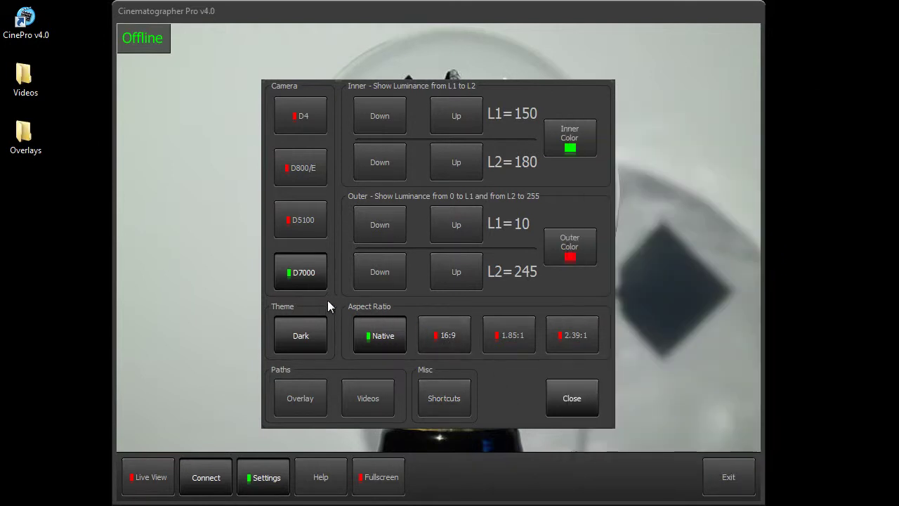
Step: Switch the interface from the dark to the light theme, close the settings and restart the live view
click(298, 337)
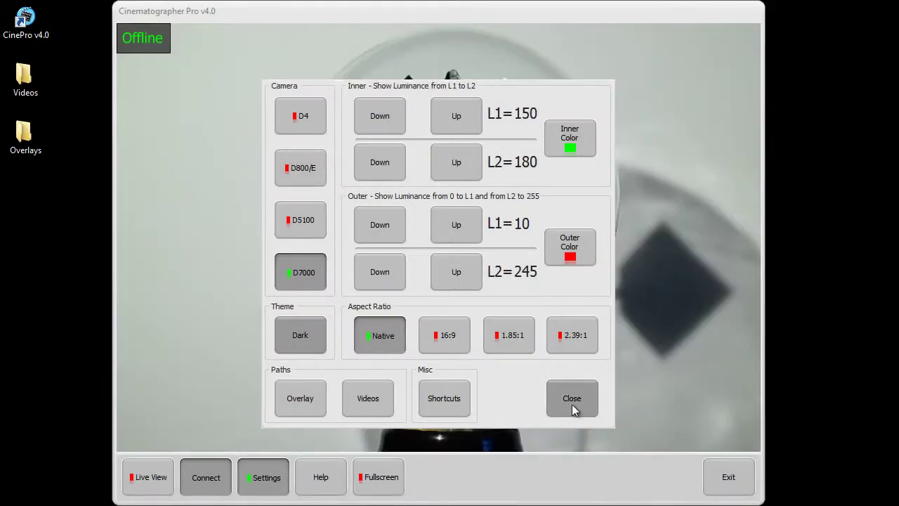
click(564, 403)
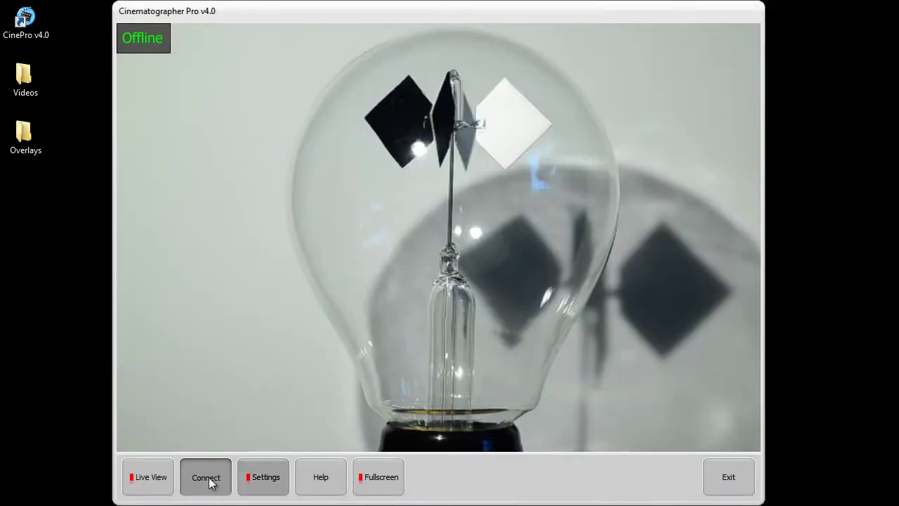
click(144, 477)
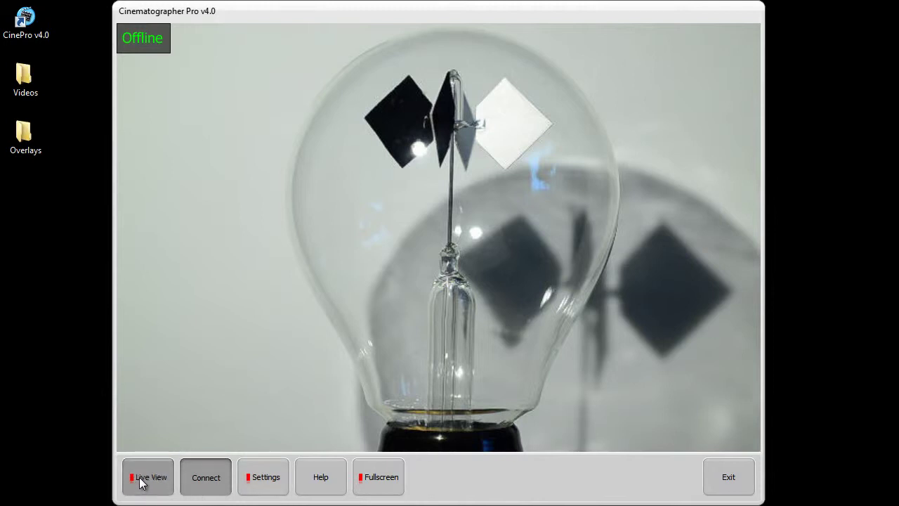